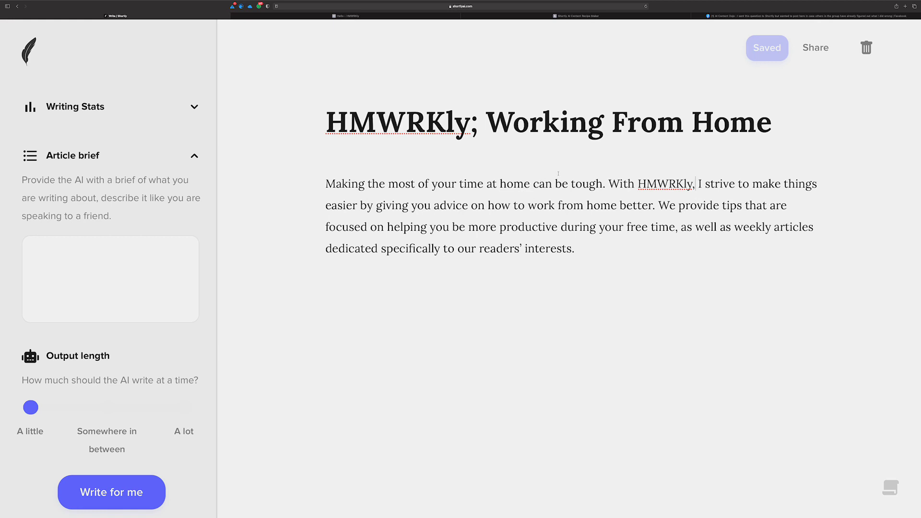
# In the Shortly AI Content Recipe Maker, generate an Explore the Topic template for "working from home".
pyautogui.click(571, 16)
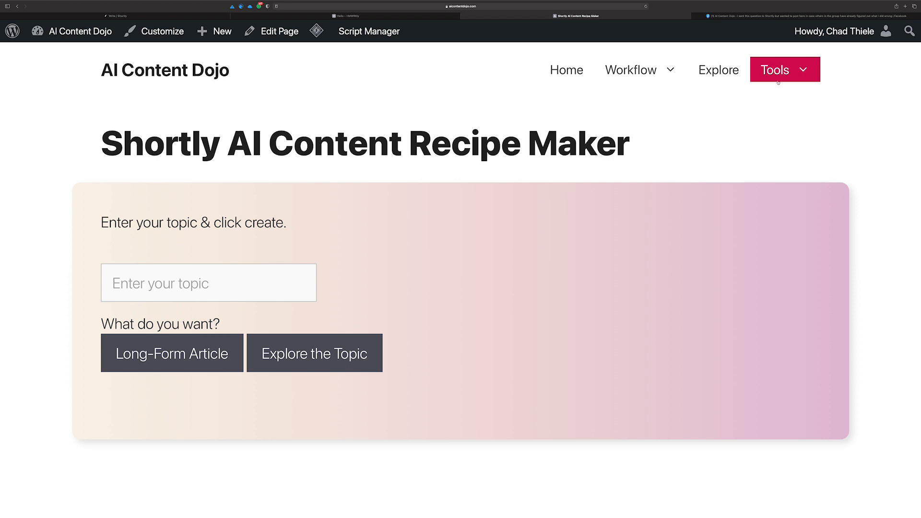
pyautogui.moveTo(778, 82)
pyautogui.scroll(-1, 245, 280)
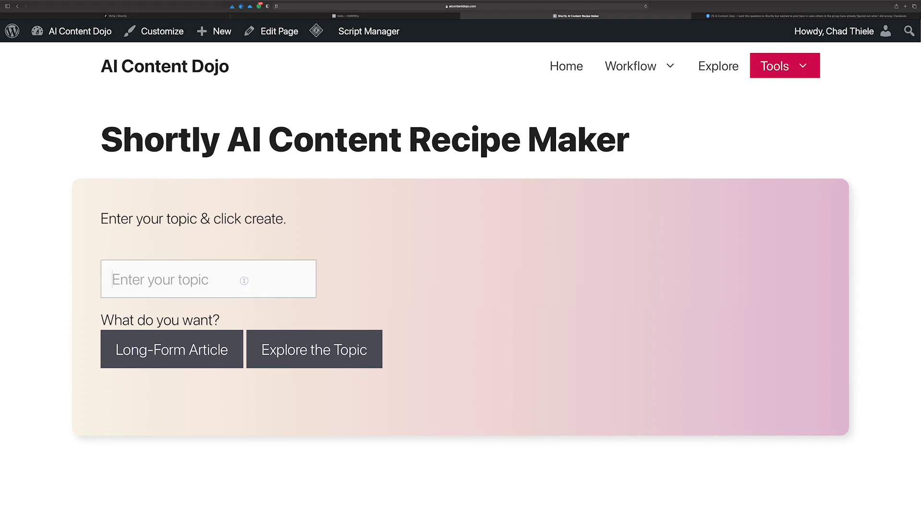
pyautogui.click(244, 280)
pyautogui.write('working')
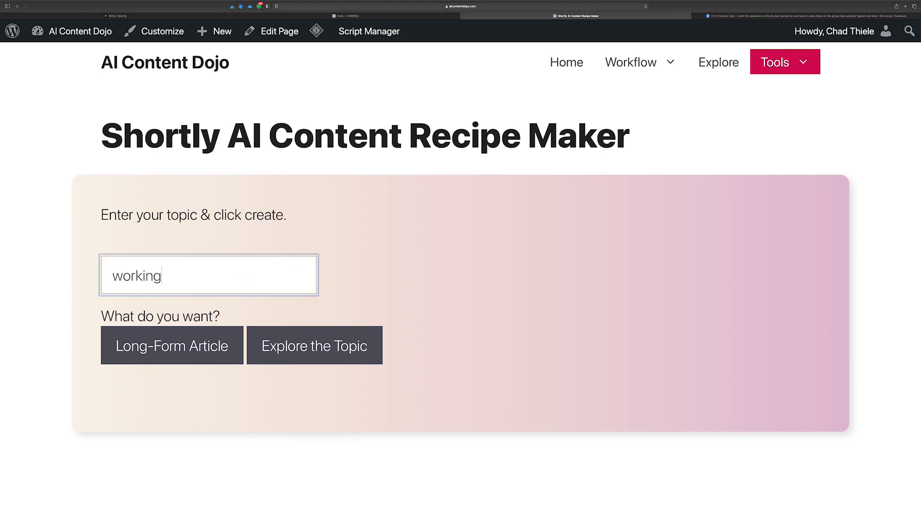
pyautogui.write(' from home')
pyautogui.click(307, 348)
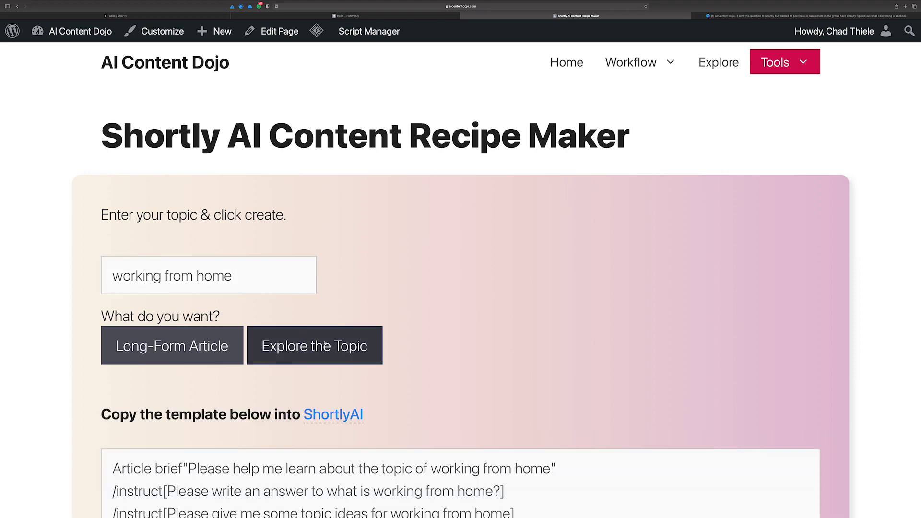
# Copy the whole generated template and paste it below the intro paragraph of the ShortlyAI document.
pyautogui.scroll(-6, 325, 344)
pyautogui.moveTo(555, 321); pyautogui.dragTo(110, 182)
pyautogui.press('super+c')
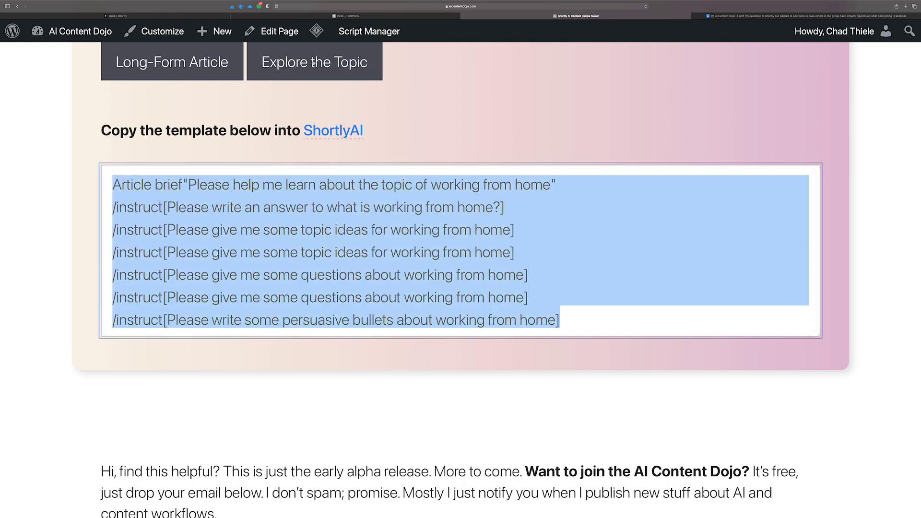
pyautogui.click(115, 16)
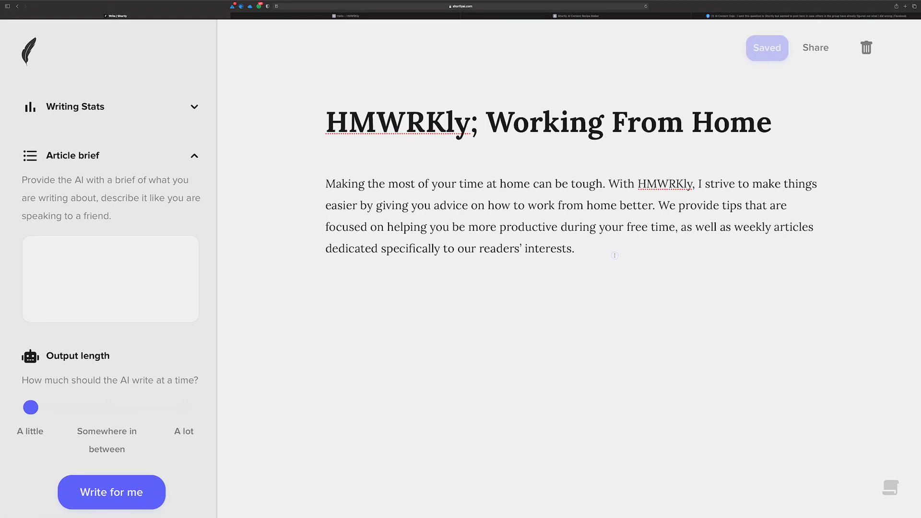
pyautogui.press('Return')
pyautogui.press('super+v')
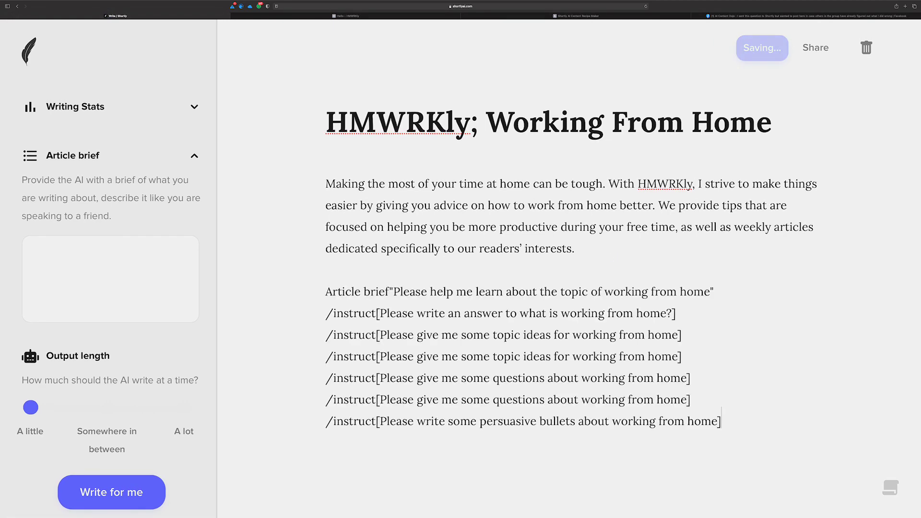
# Delete the pasted "Article brief" line above the /instruct commands.
pyautogui.moveTo(714, 292); pyautogui.dragTo(326, 292)
pyautogui.press('BackSpace')
pyautogui.press('BackSpace')
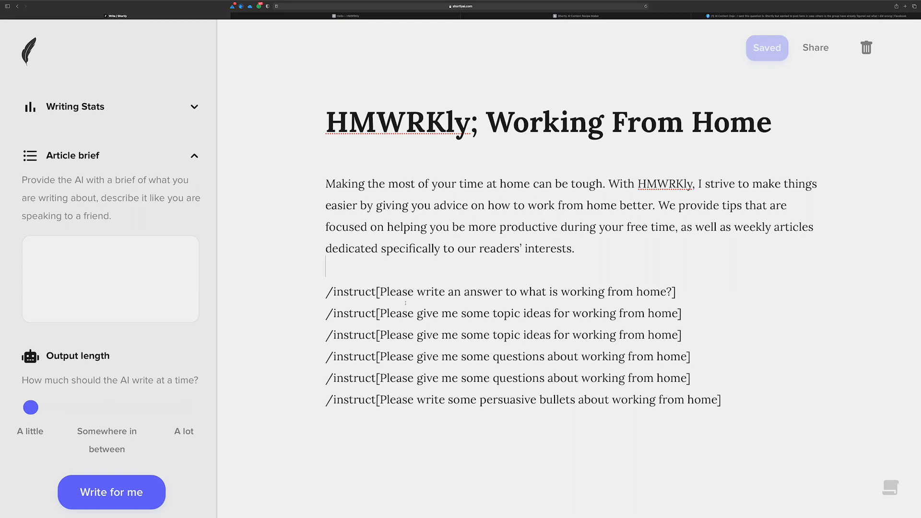
# Separate the pasted /instruct commands with blank lines and add a line break after the last one.
pyautogui.click(698, 292)
pyautogui.press('Return')
pyautogui.click(688, 336)
pyautogui.press('Return')
pyautogui.click(690, 379)
pyautogui.press('Return')
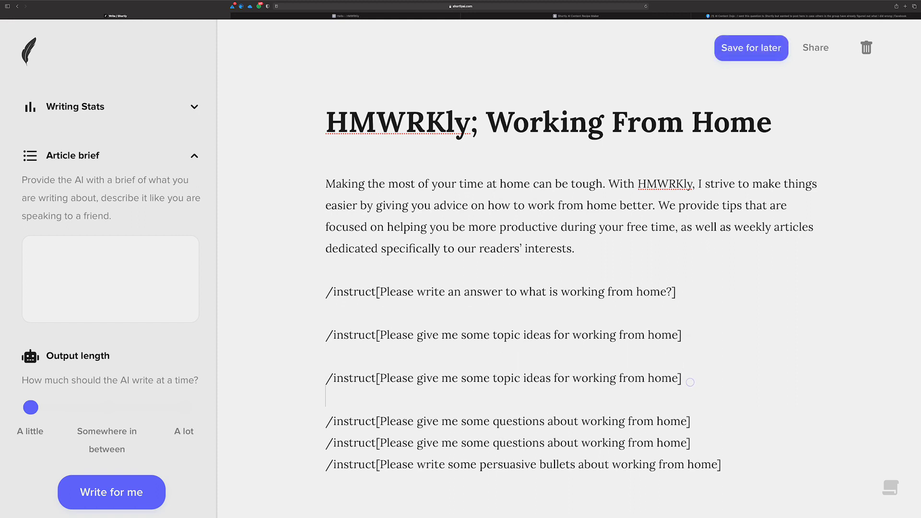
pyautogui.click(698, 442)
pyautogui.press('Return')
pyautogui.click(698, 426)
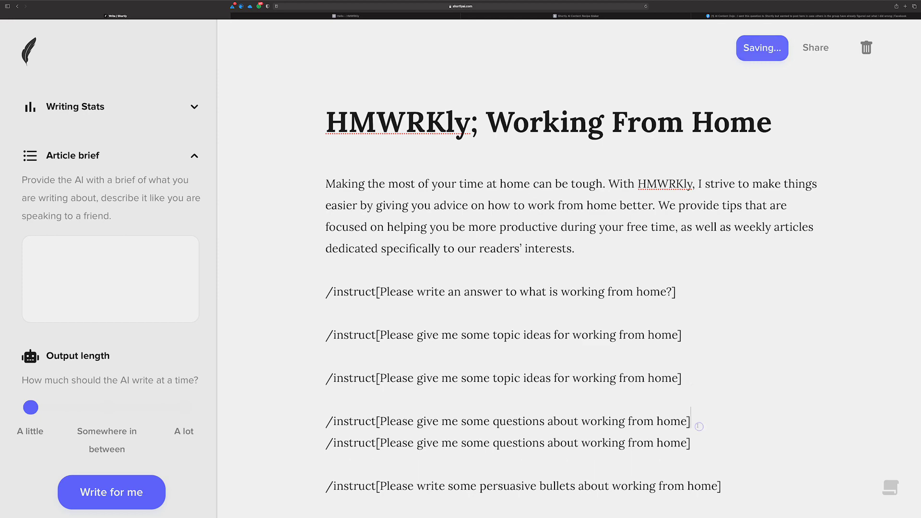
pyautogui.press('Return')
pyautogui.click(736, 499)
pyautogui.press('Return')
pyautogui.scroll(2, 701, 442)
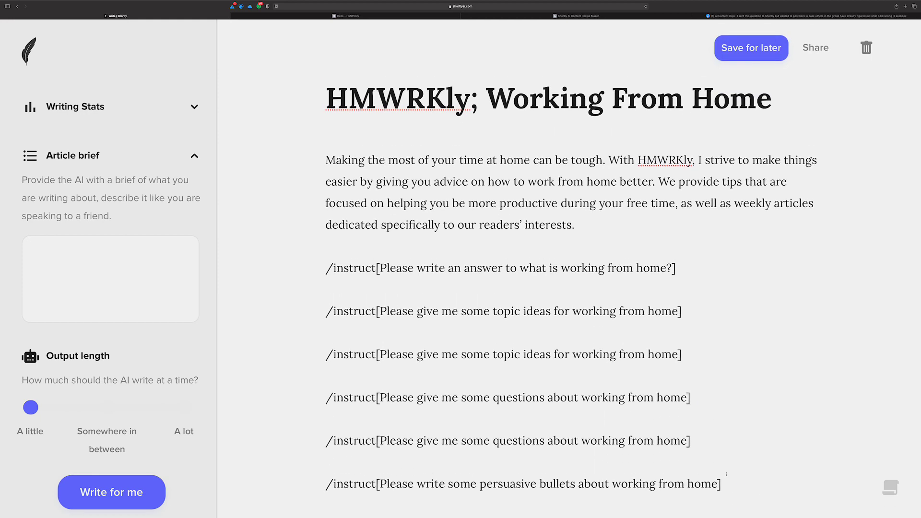
# Run the /instruct command that asks for an answer to what working from home is.
pyautogui.click(687, 292)
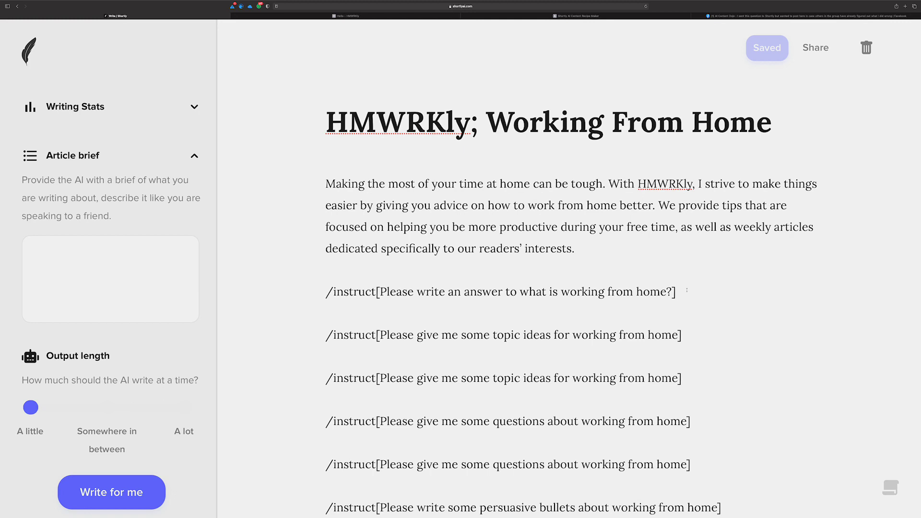
pyautogui.moveTo(601, 253); pyautogui.dragTo(318, 177)
pyautogui.click(679, 290)
pyautogui.press('super+Return')
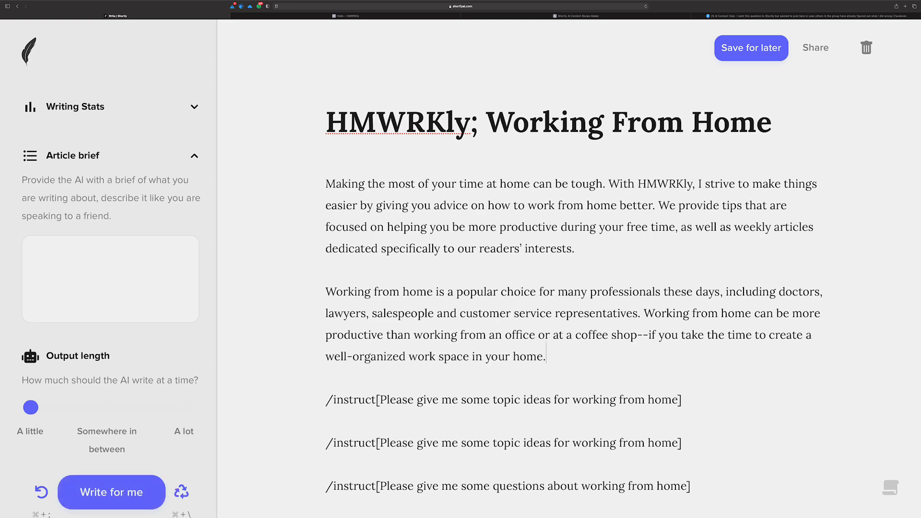
# Run both /instruct commands that ask for topic ideas for working from home.
pyautogui.scroll(-3, 575, 294)
pyautogui.scroll(-4, 607, 231)
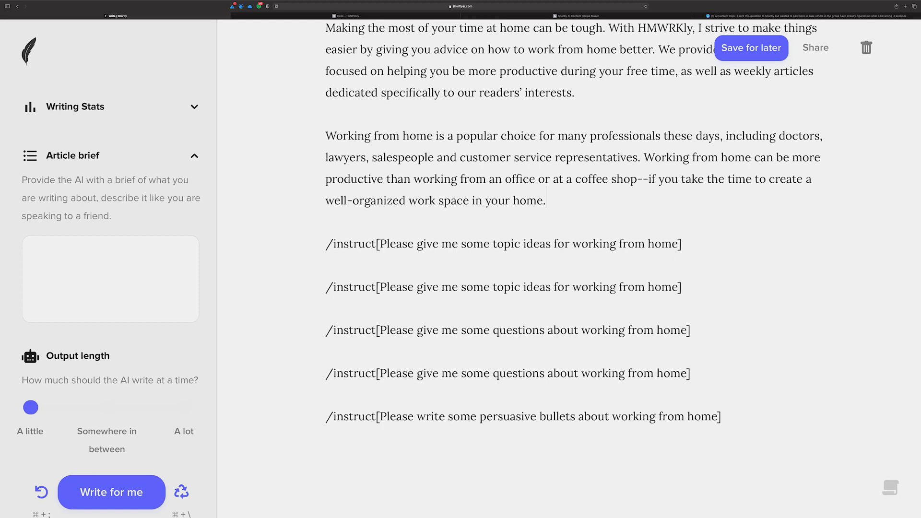
pyautogui.click(696, 246)
pyautogui.press('super+Return')
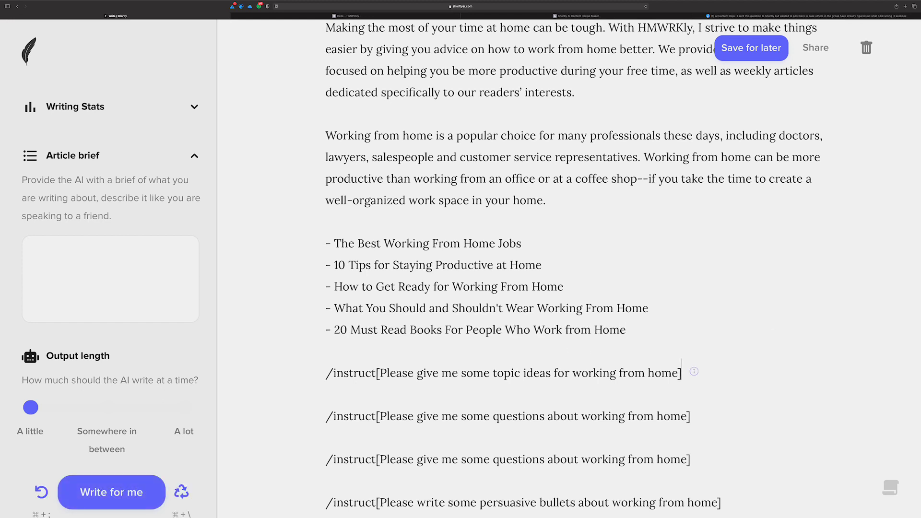
pyautogui.press('super+Return')
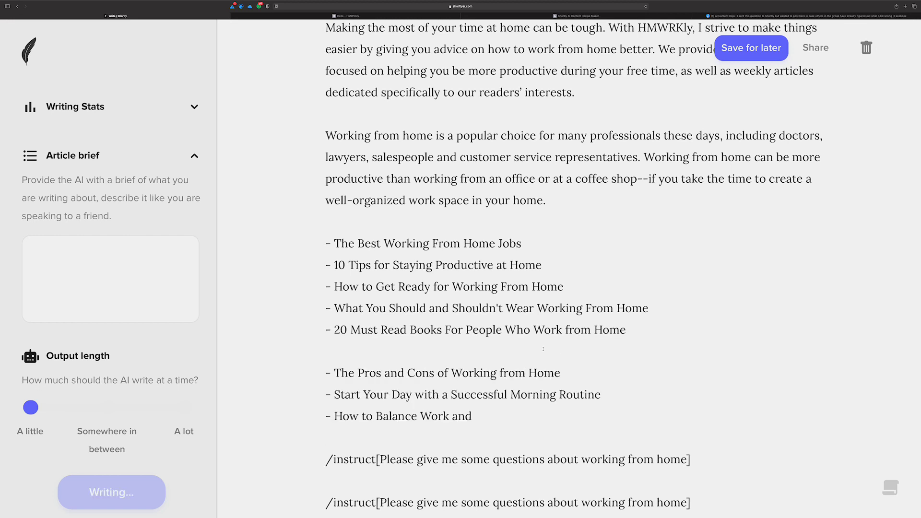
# Merge the two topic idea lists by removing the blank line between them, and rate the AI output Very good.
pyautogui.click(519, 350)
pyautogui.press('BackSpace')
pyautogui.scroll(-3, 518, 352)
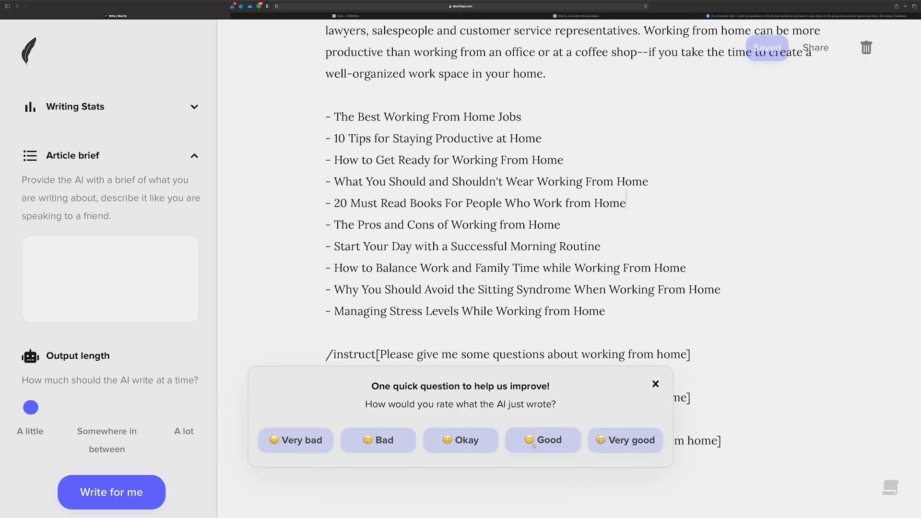
pyautogui.click(605, 438)
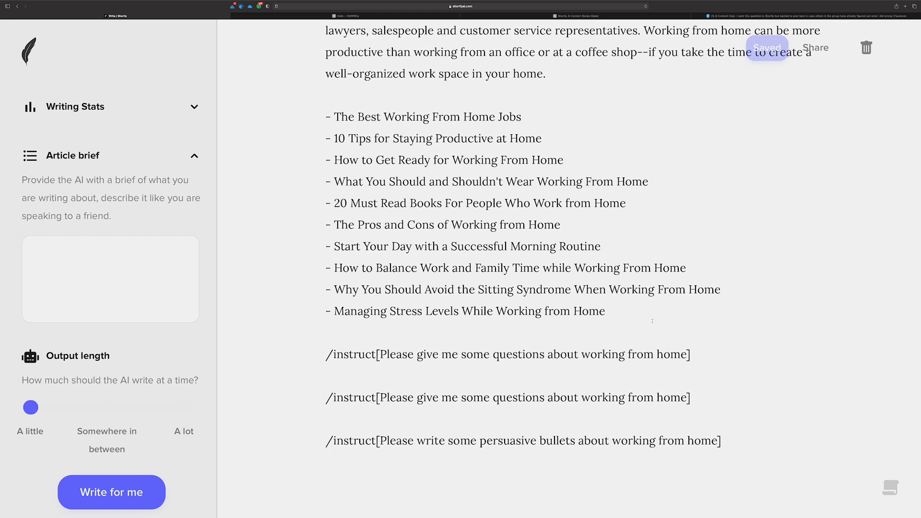
# Run both /instruct commands that ask for questions about working from home, removing the blank line between them to form one list.
pyautogui.click(697, 351)
pyautogui.press('super+Return')
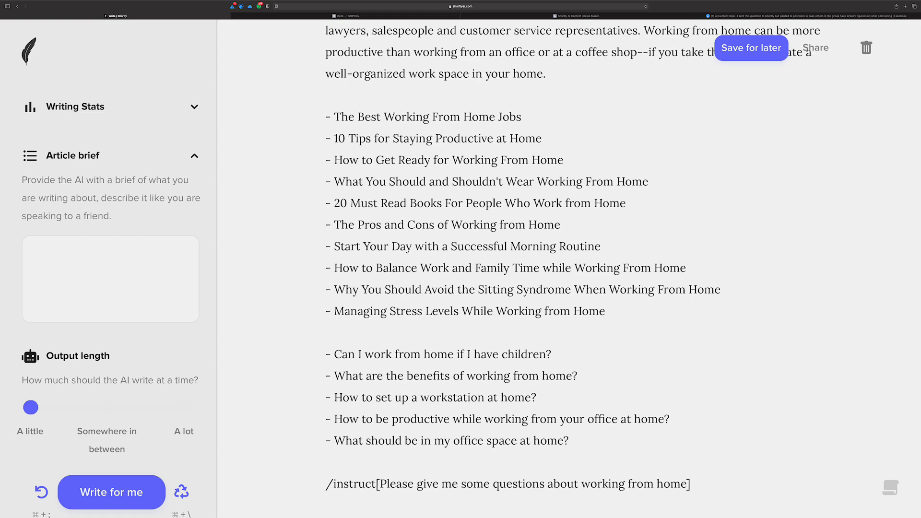
pyautogui.scroll(-3, 523, 268)
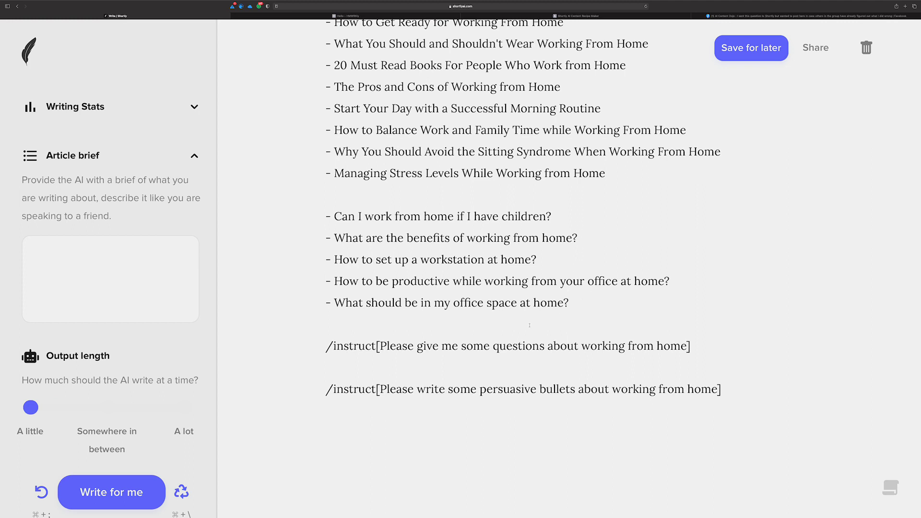
pyautogui.click(414, 330)
pyautogui.press('Delete')
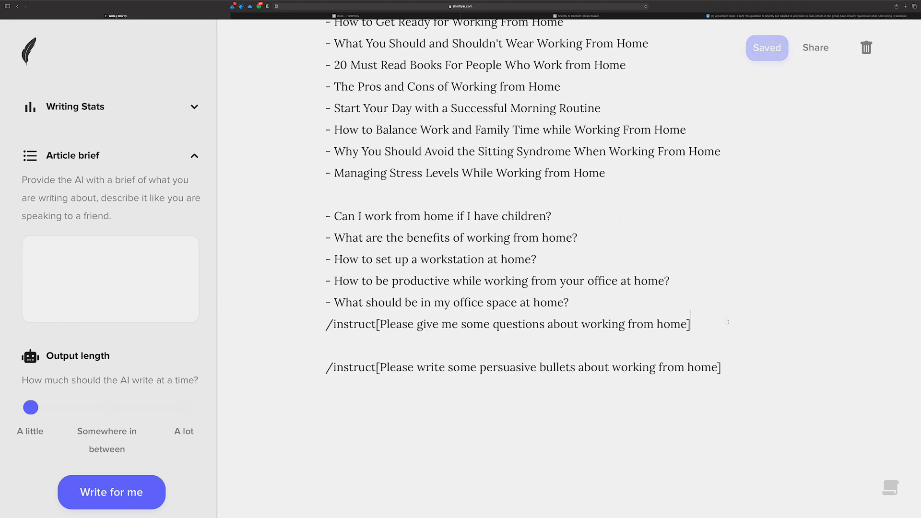
pyautogui.press('super+Return')
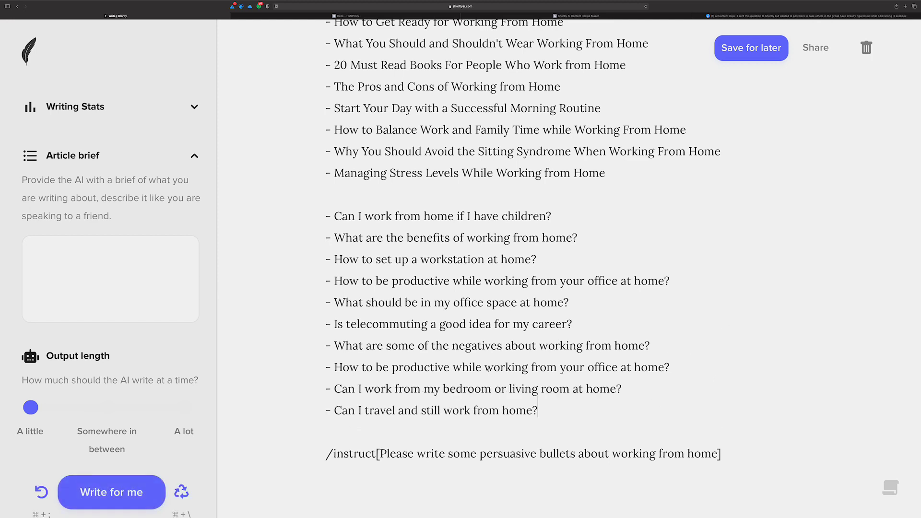
# Insert a "///" separator line directly above the list of questions.
pyautogui.click(412, 197)
pyautogui.press('Return')
pyautogui.write('///')
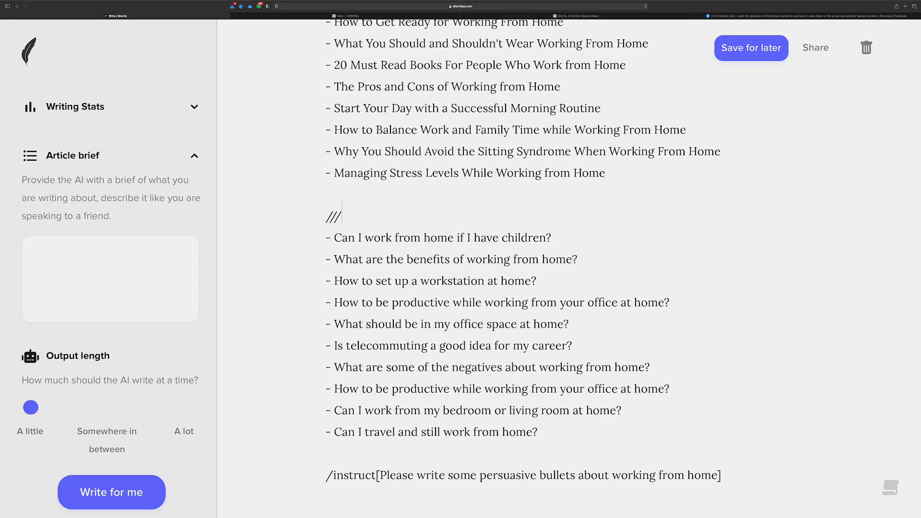
# Set the article brief to "give me question about working from home".
pyautogui.click(115, 259)
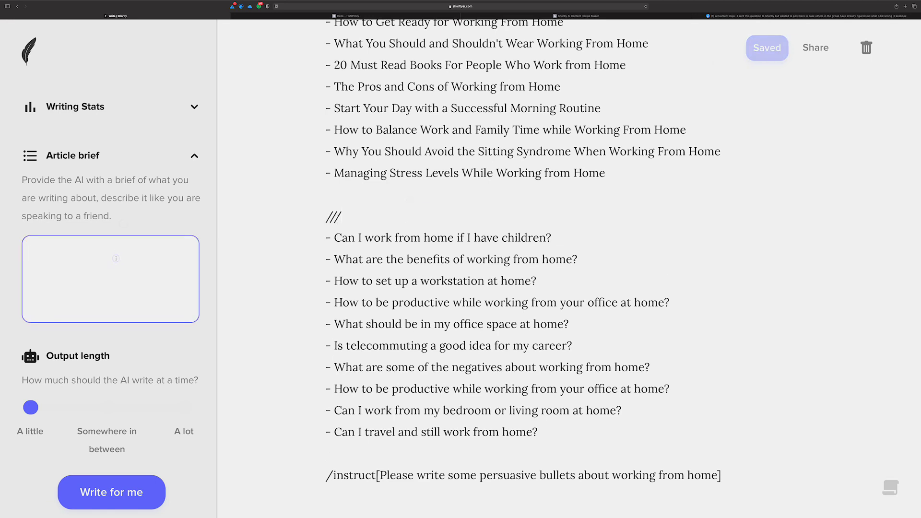
pyautogui.write('write')
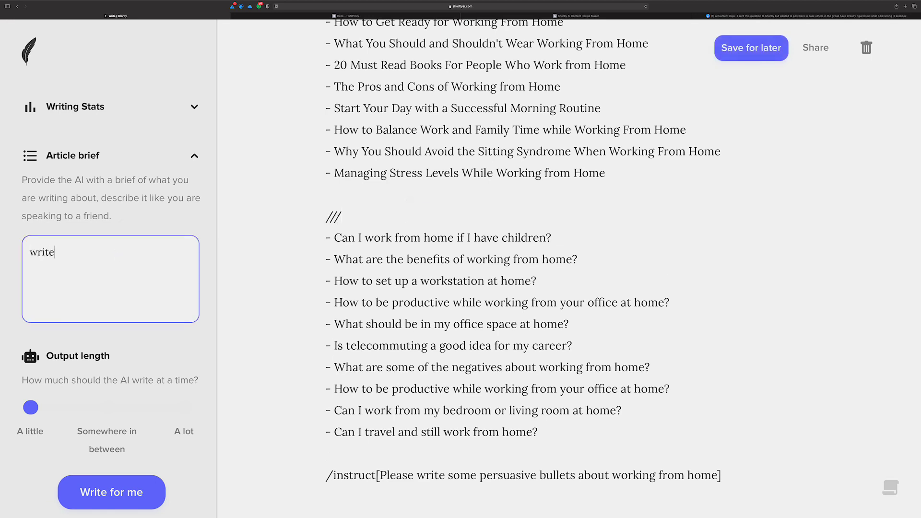
pyautogui.write(' about working from home')
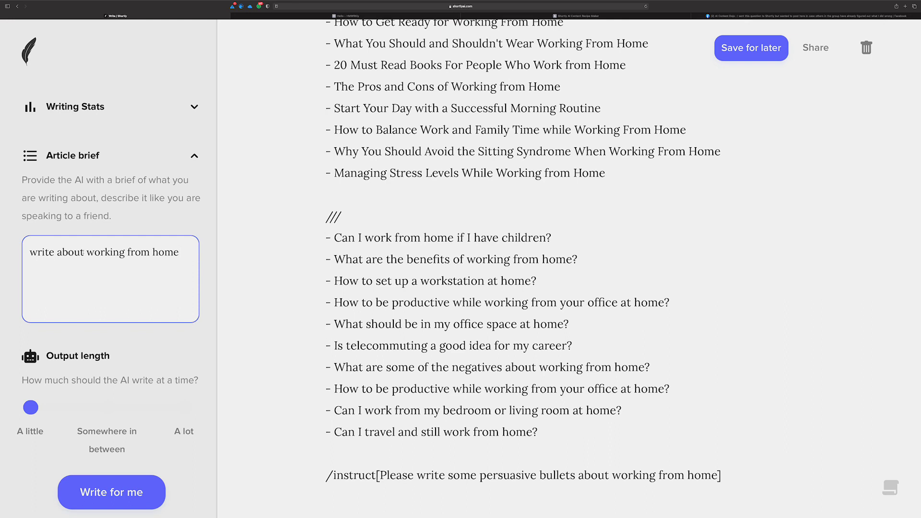
pyautogui.moveTo(55, 252); pyautogui.dragTo(29, 252)
pyautogui.write('gi')
pyautogui.write('ve me Idas')
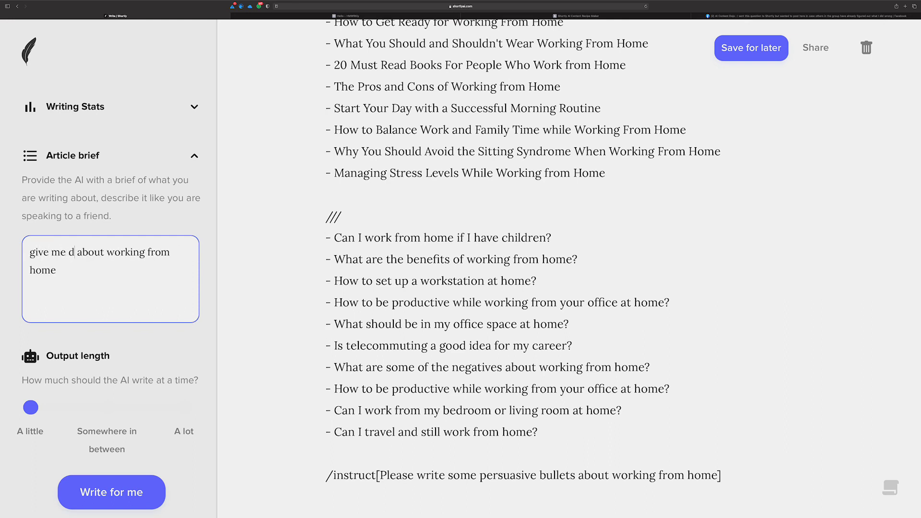
pyautogui.press('BackSpace')
pyautogui.press('BackSpace')
pyautogui.press('BackSpace')
pyautogui.press('BackSpace')
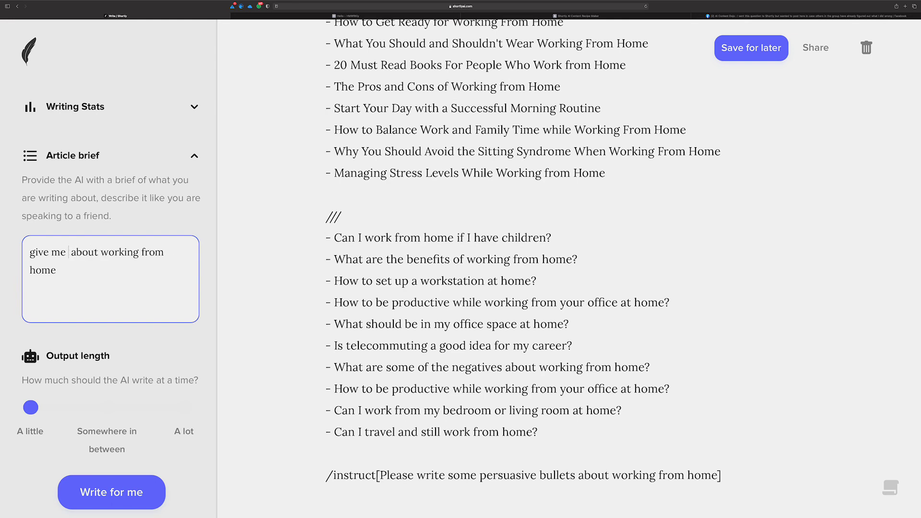
pyautogui.write('question')
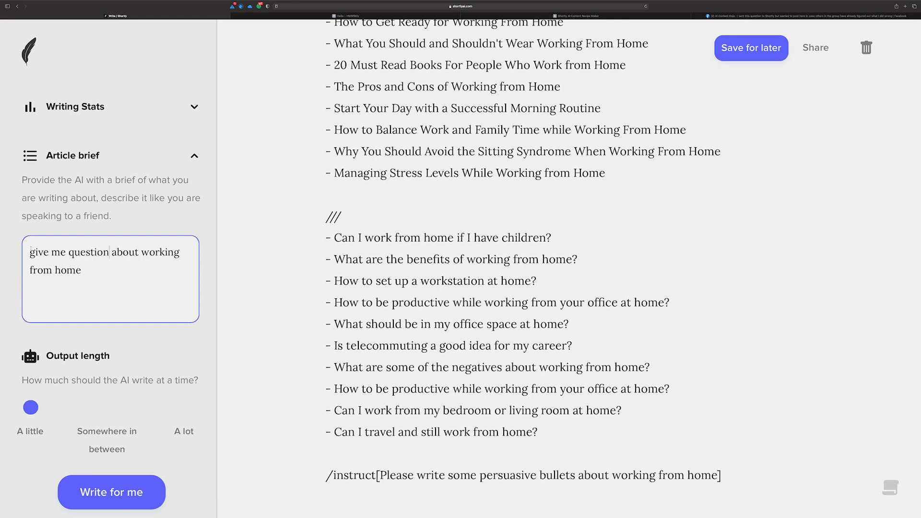
# Start a new "-" bullet after the last question and have the AI continue the list.
pyautogui.doubleClick(345, 215)
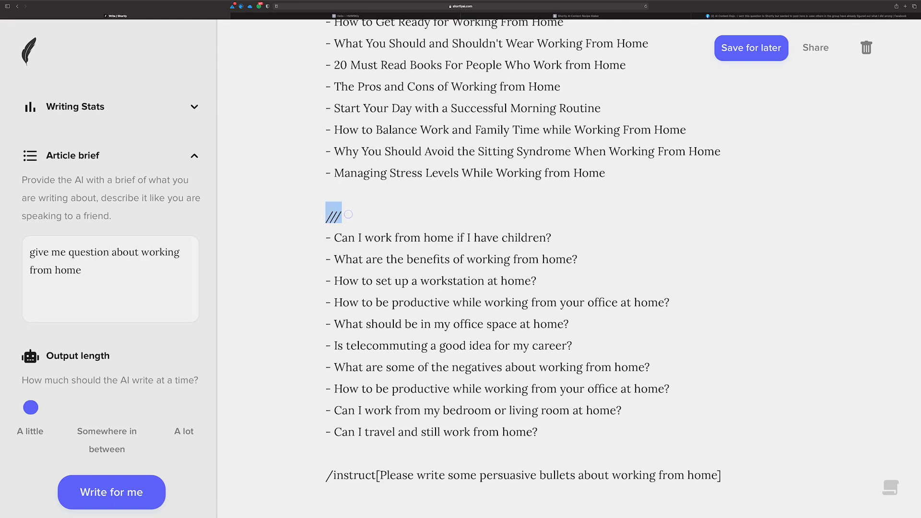
pyautogui.click(558, 430)
pyautogui.moveTo(558, 428); pyautogui.dragTo(322, 243)
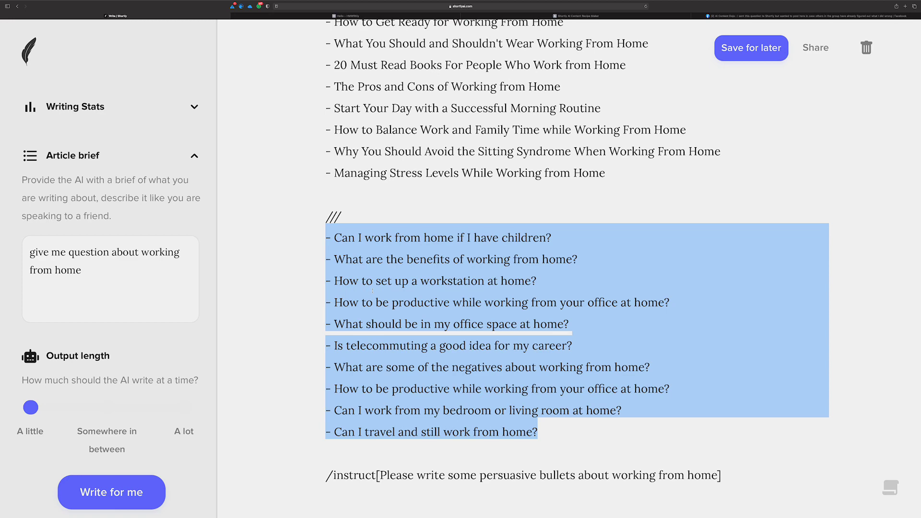
pyautogui.scroll(-3, 372, 291)
pyautogui.click(540, 268)
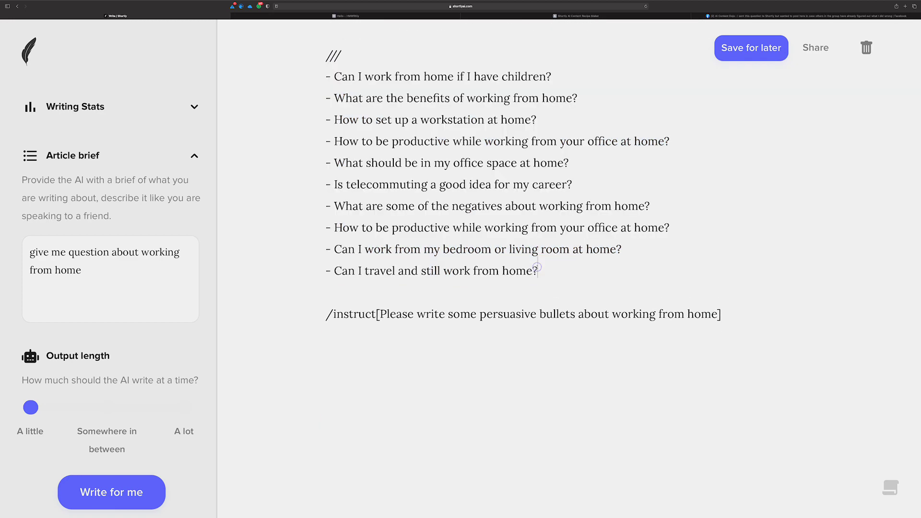
pyautogui.press('Return')
pyautogui.write('-')
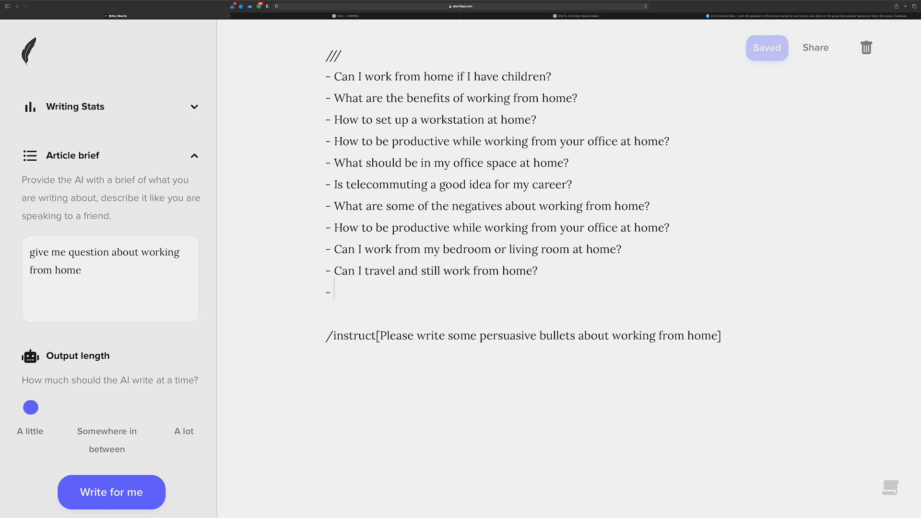
pyautogui.press('super+Return')
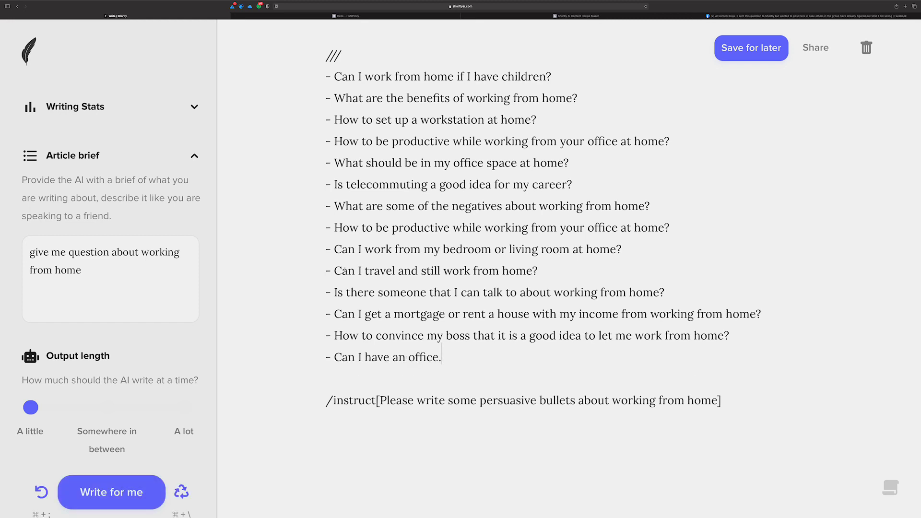
# Delete the incomplete bullet "- Can I have an office." and have the AI continue the list of questions from a new line.
pyautogui.moveTo(460, 354); pyautogui.dragTo(321, 356)
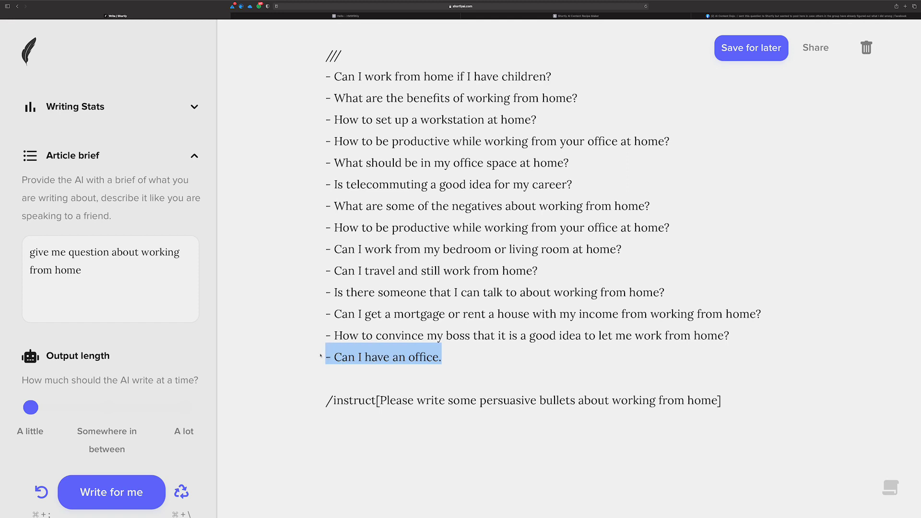
pyautogui.press('BackSpace')
pyautogui.press('BackSpace')
pyautogui.press('Return')
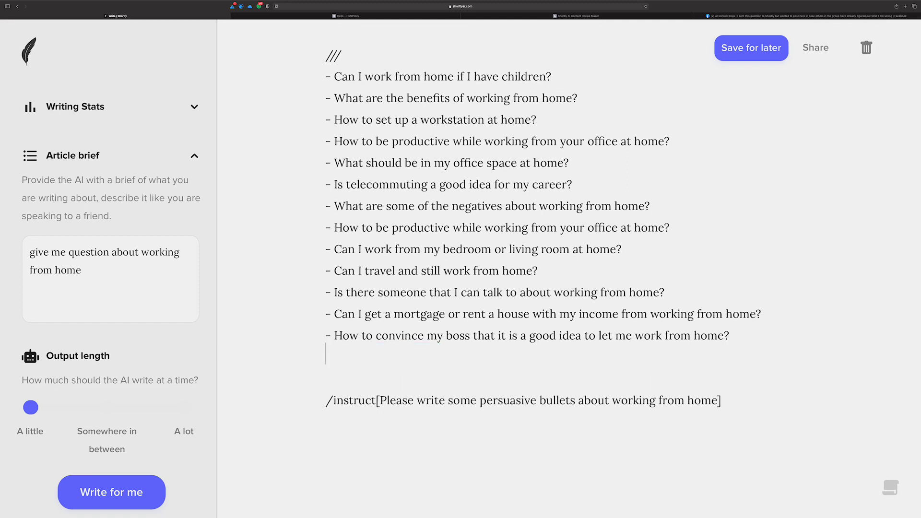
pyautogui.press('super+Return')
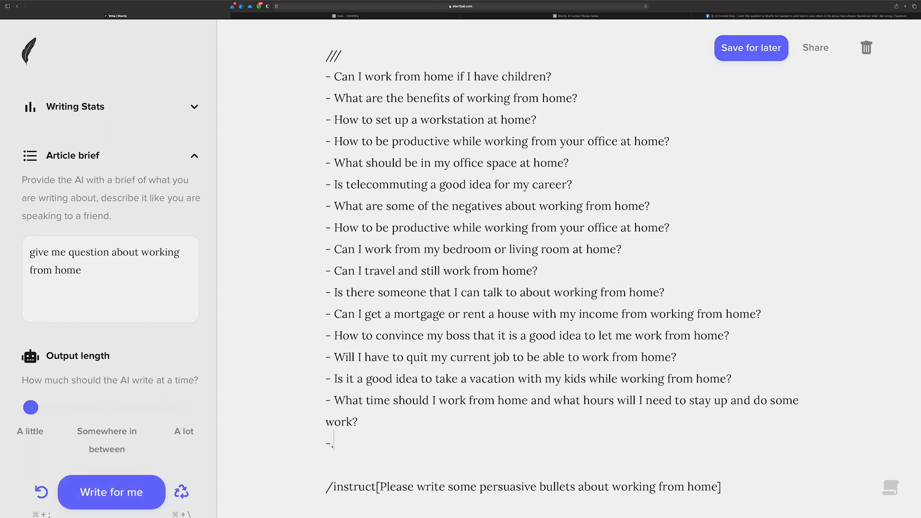
# Remove the stray "-." line after the last question, keeping a question mark at the end of "do some work?".
pyautogui.press('BackSpace')
pyautogui.press('BackSpace')
pyautogui.press('BackSpace')
pyautogui.press('BackSpace')
pyautogui.write('?')
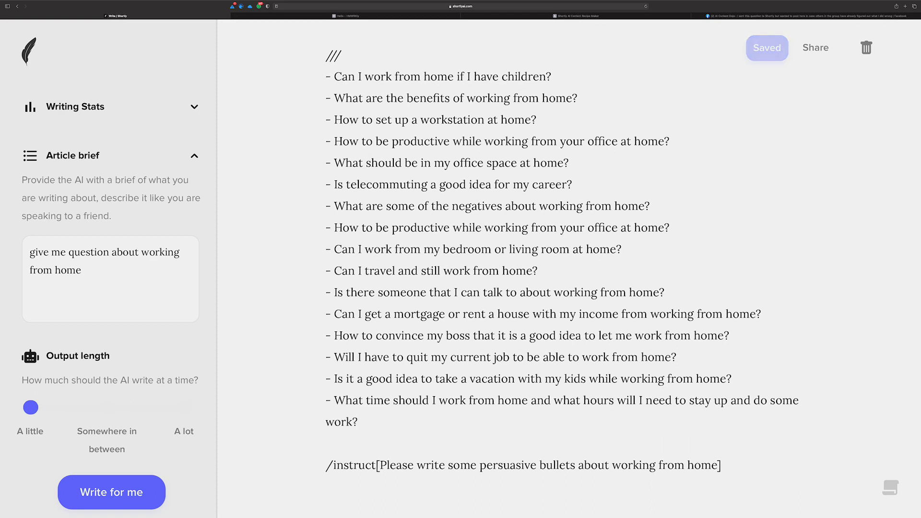
# Try running the /instruct command for persuasive bullets about working from home and undo the generated text.
pyautogui.scroll(-3, 403, 356)
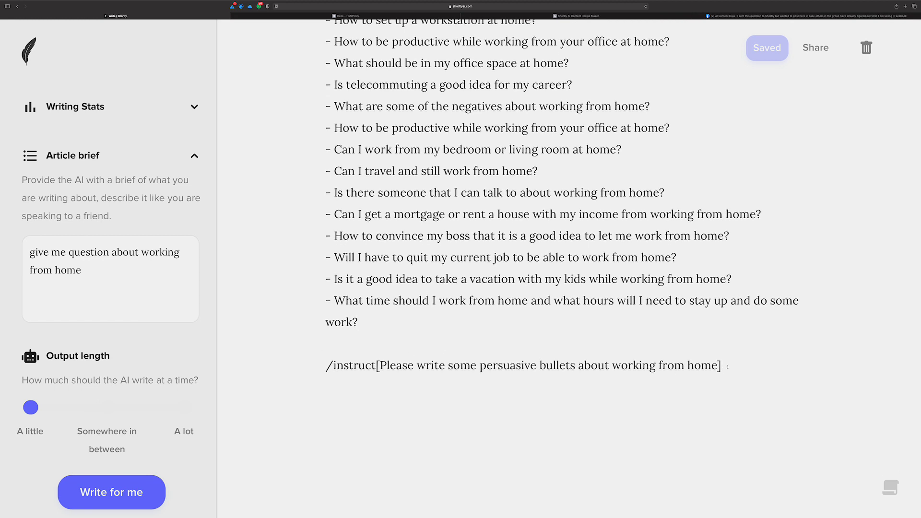
pyautogui.click(727, 366)
pyautogui.press('super+Return')
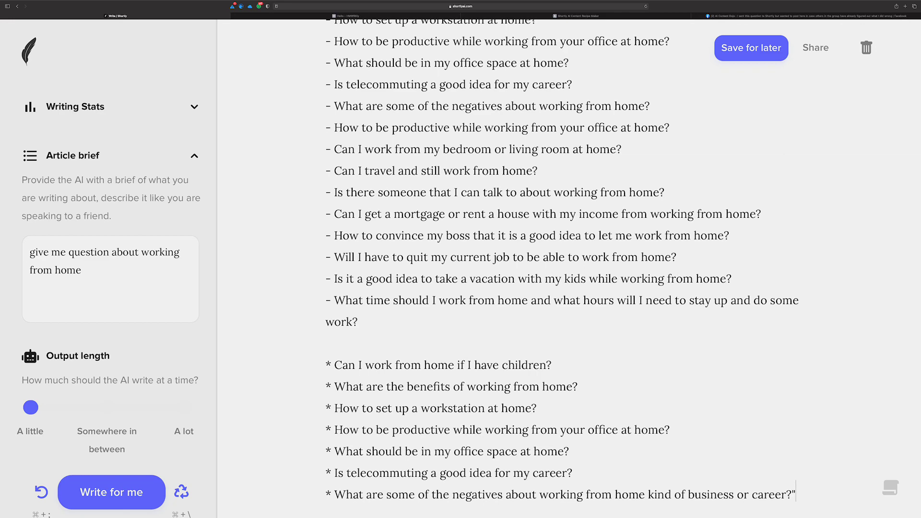
pyautogui.scroll(-4, 562, 260)
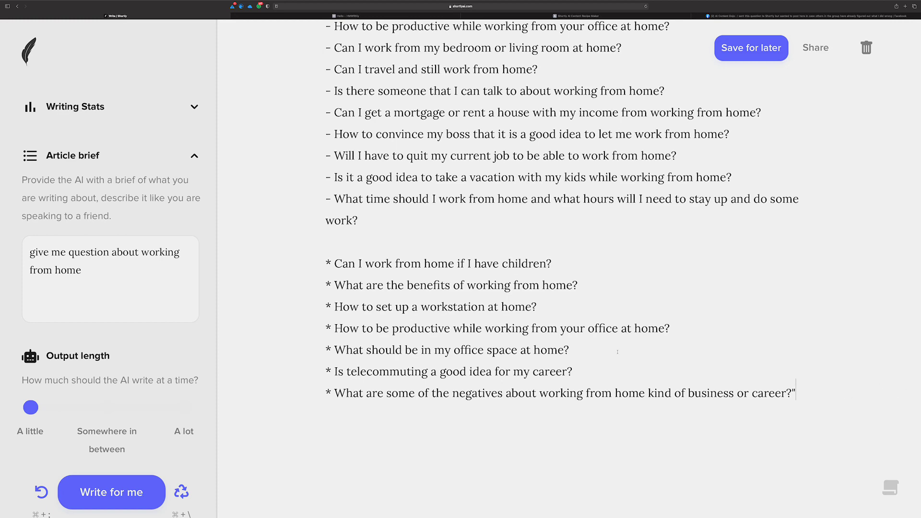
pyautogui.press('super+semicolon')
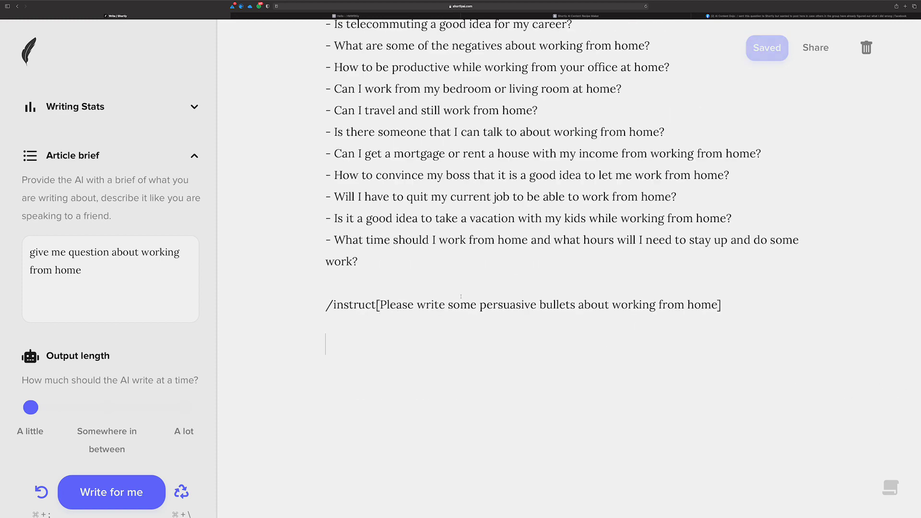
# Insert a "///" separator directly above the /instruct command for persuasive bullets about working from home and run that command.
pyautogui.click(363, 278)
pyautogui.scroll(5, 390, 303)
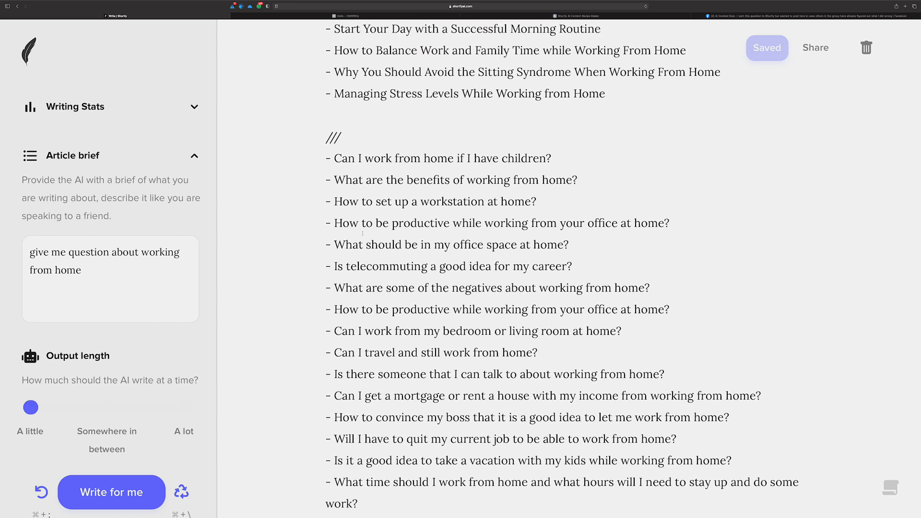
pyautogui.scroll(-4, 490, 305)
pyautogui.scroll(-2, 490, 306)
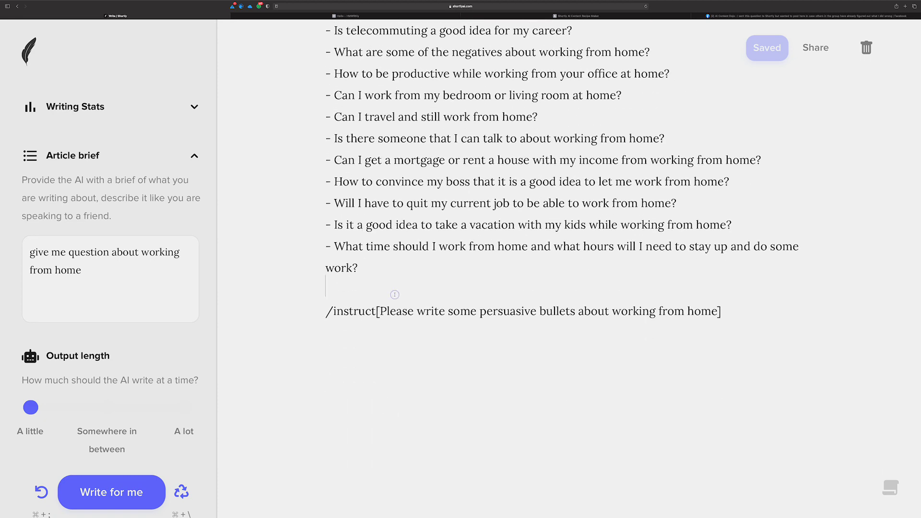
pyautogui.write('///')
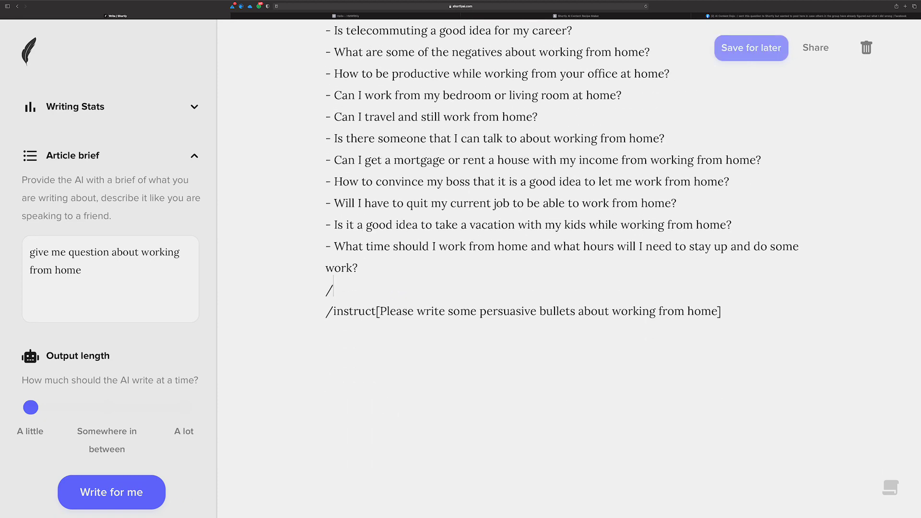
pyautogui.click(748, 310)
pyautogui.press('super+Return')
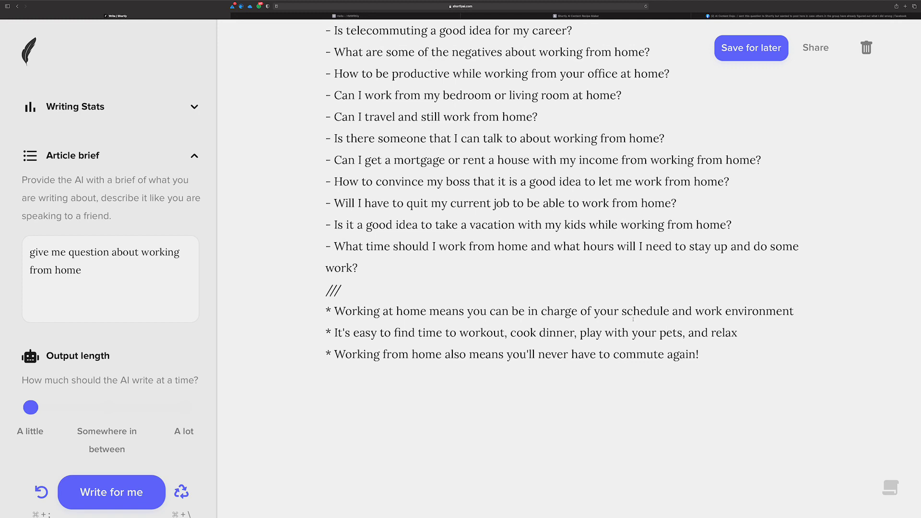
# Review the generated article and select the question text "Can I travel and still work from home?" in the list.
pyautogui.scroll(8, 634, 318)
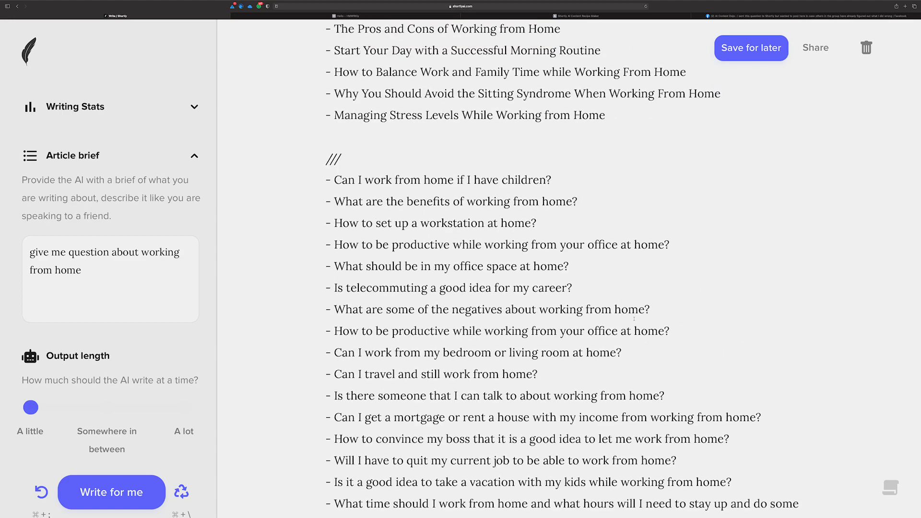
pyautogui.scroll(-5, 634, 318)
pyautogui.scroll(10, 634, 318)
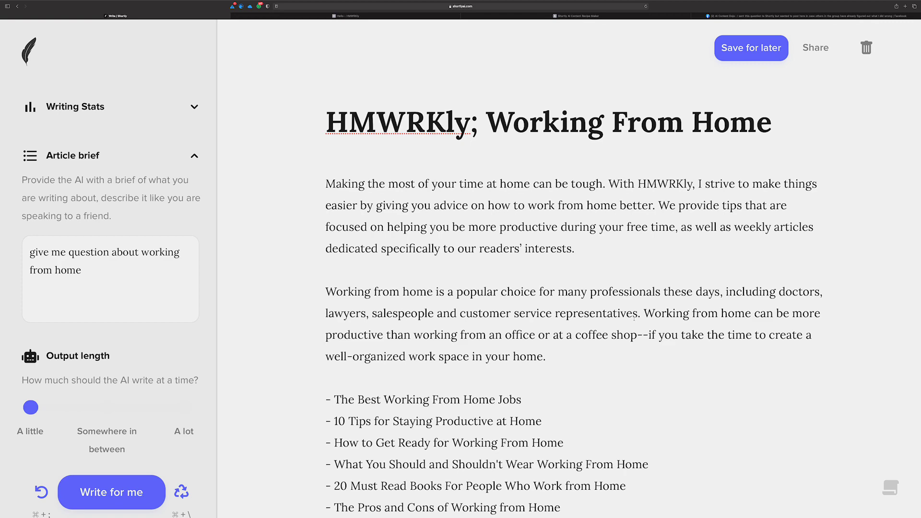
pyautogui.scroll(-8, 635, 318)
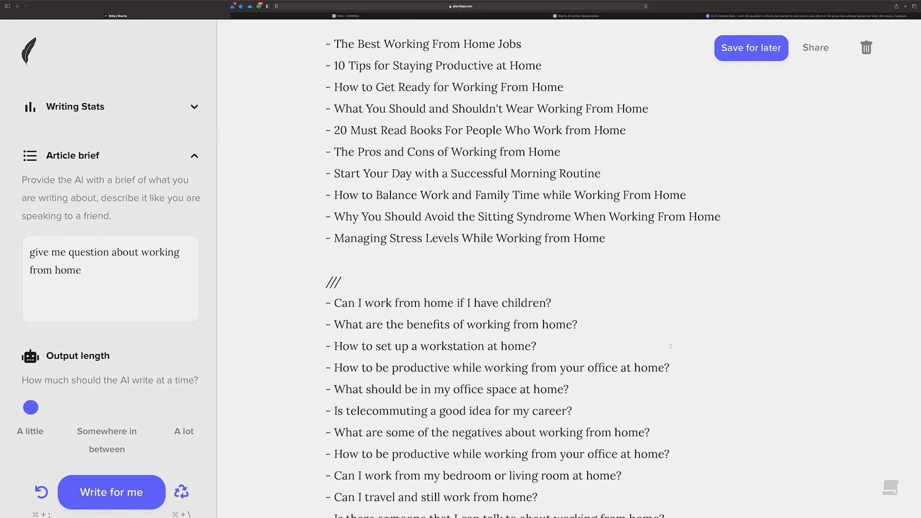
pyautogui.scroll(-6, 670, 346)
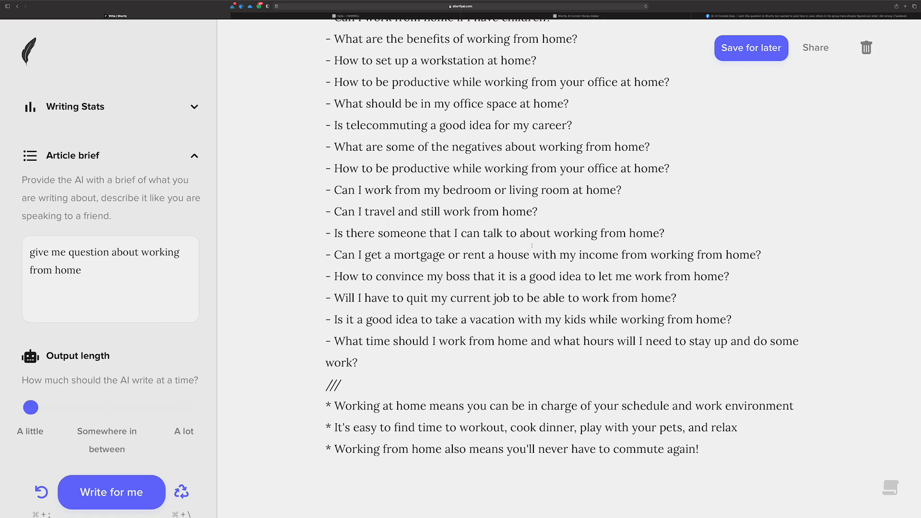
pyautogui.moveTo(538, 212); pyautogui.dragTo(334, 212)
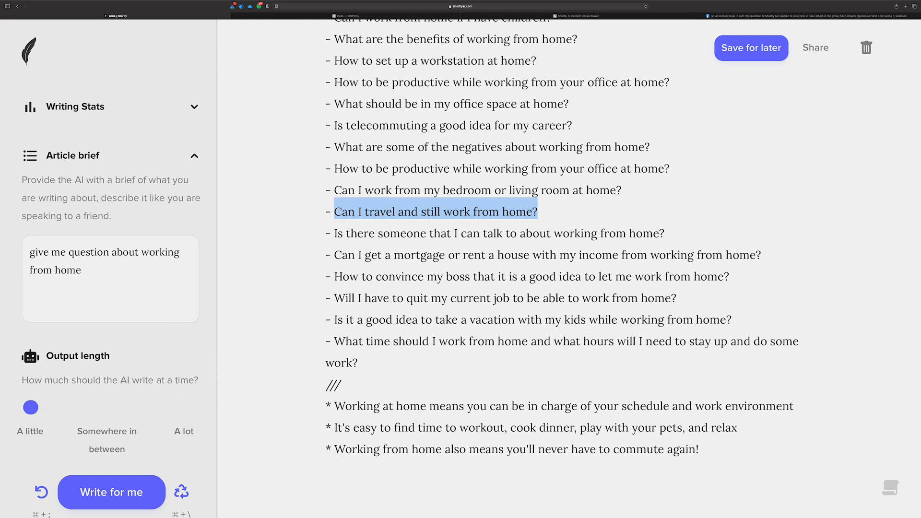